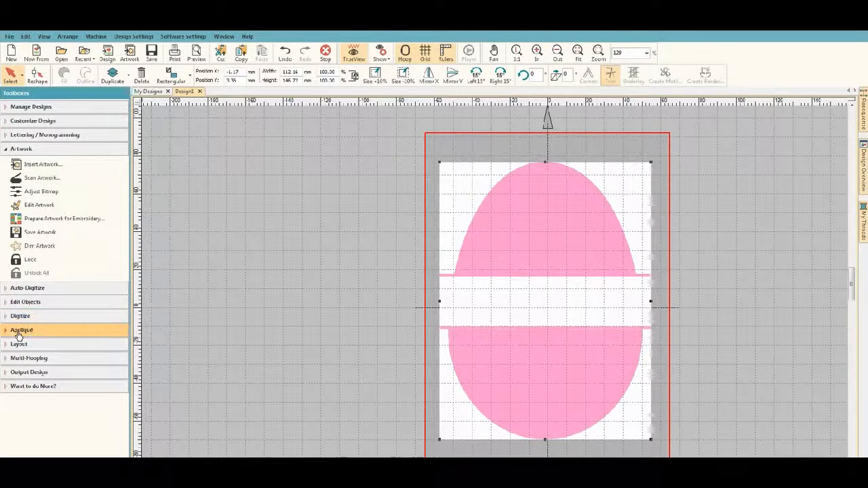
# Step: Set the Digitize Appliqué properties to the Trim-in-place style with a cover width of 4 mm
pyautogui.click(19, 332)
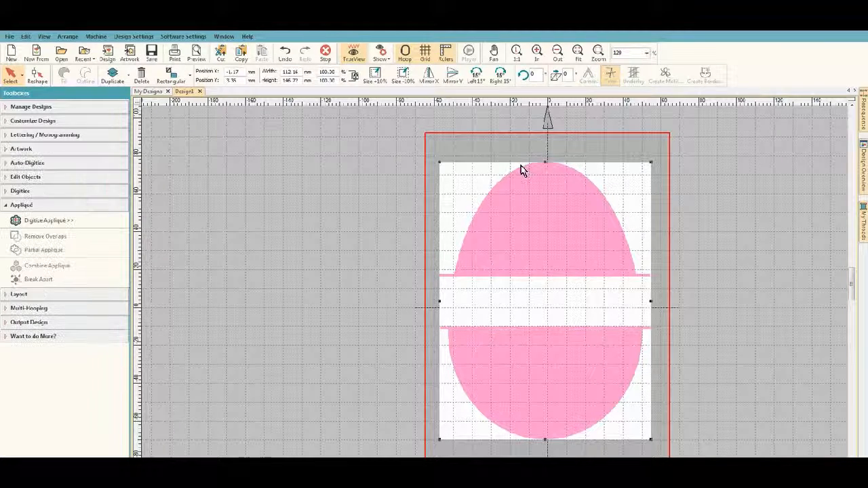
pyautogui.rightClick(42, 222)
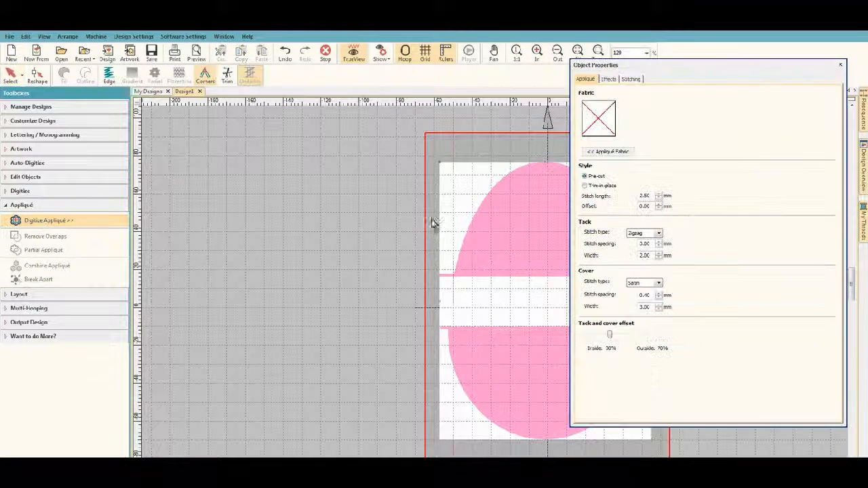
pyautogui.click(585, 186)
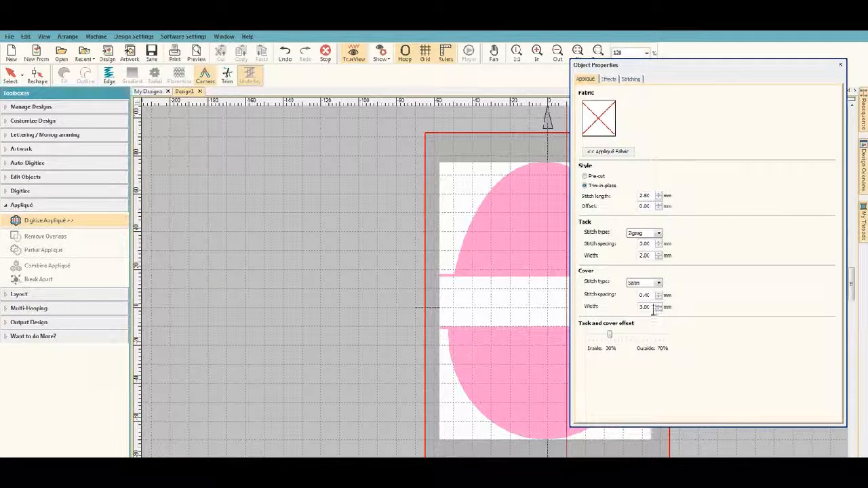
pyautogui.moveTo(651, 307); pyautogui.dragTo(639, 309)
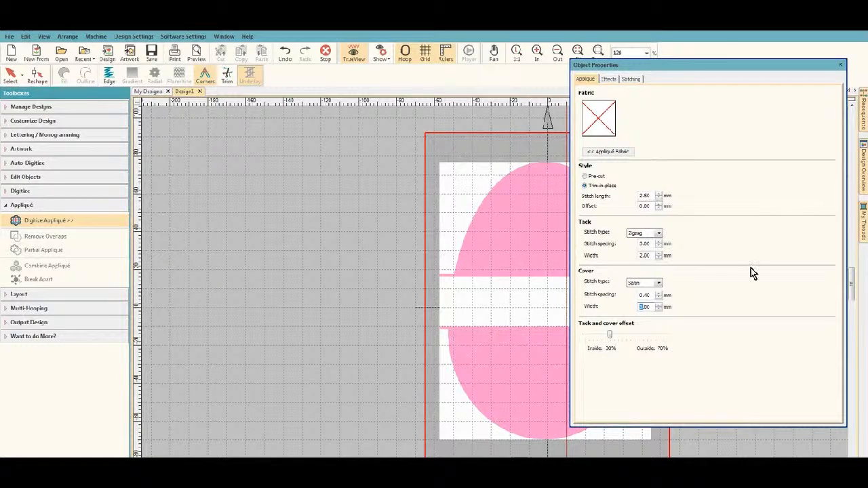
pyautogui.write('4')
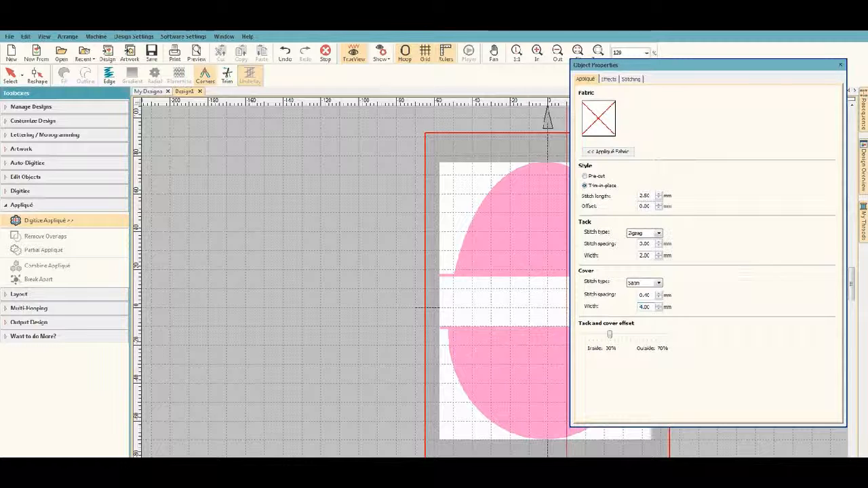
# Step: Assign the custom fabric pattern 1212-60 from the Benartex Water Color Garden folder to the appliqué
pyautogui.click(606, 152)
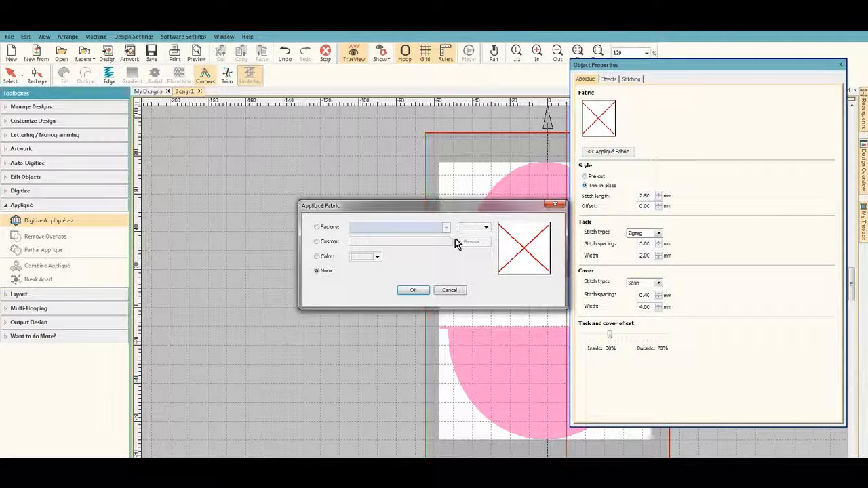
pyautogui.click(317, 242)
pyautogui.click(483, 244)
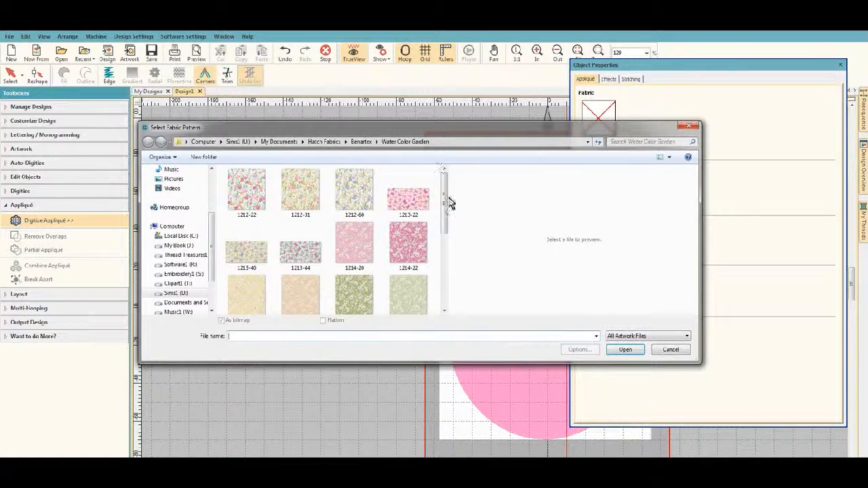
pyautogui.click(355, 191)
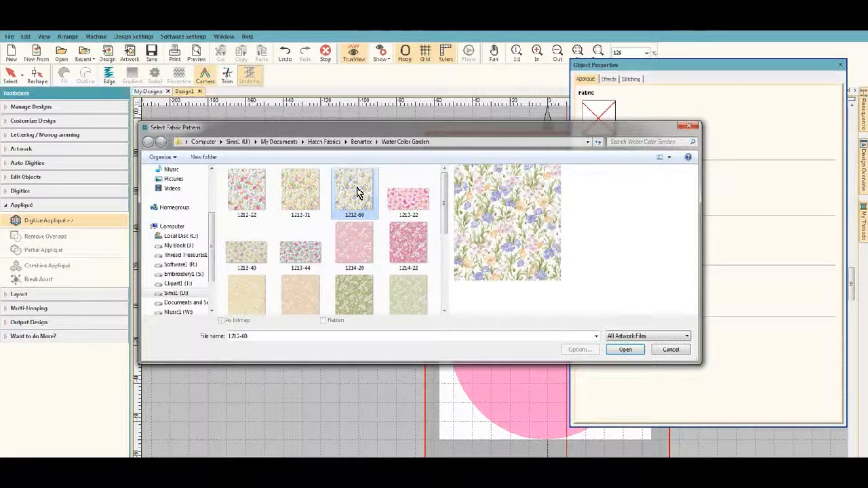
pyautogui.click(625, 349)
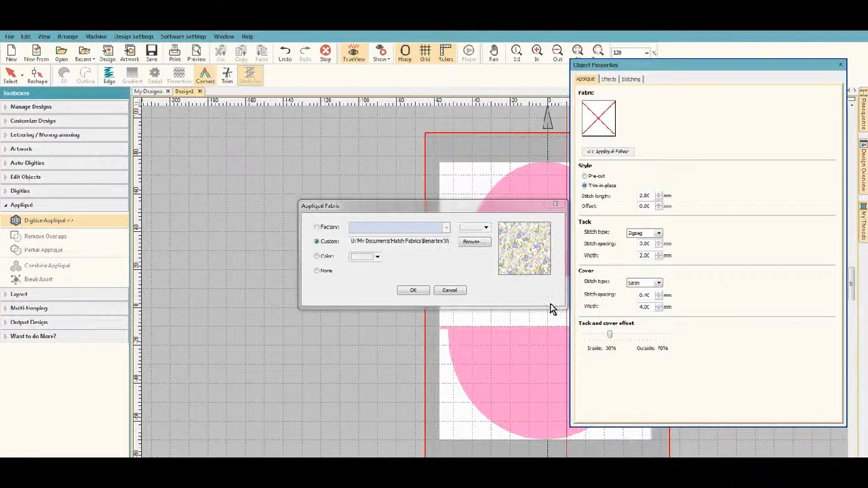
pyautogui.click(412, 290)
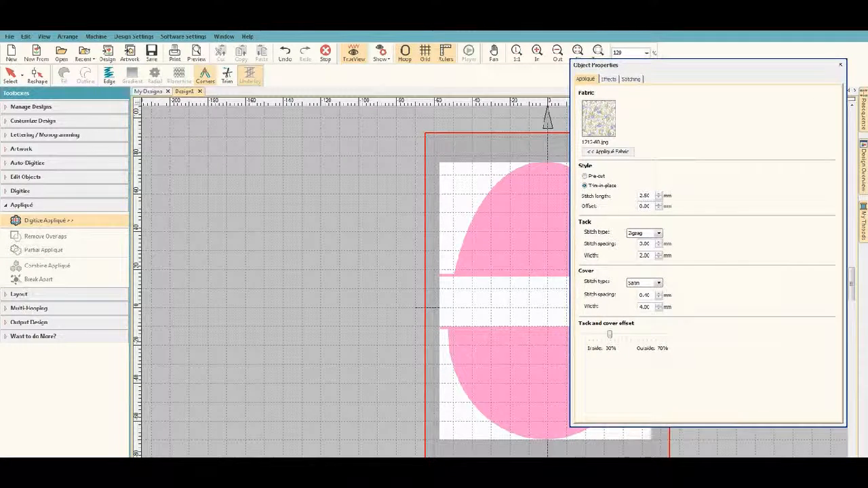
# Step: Digitize an appliqué around the upper half of the split egg, with curved points along the arc and corners at the flat edge's ends
pyautogui.hscroll(2, 355, 281)
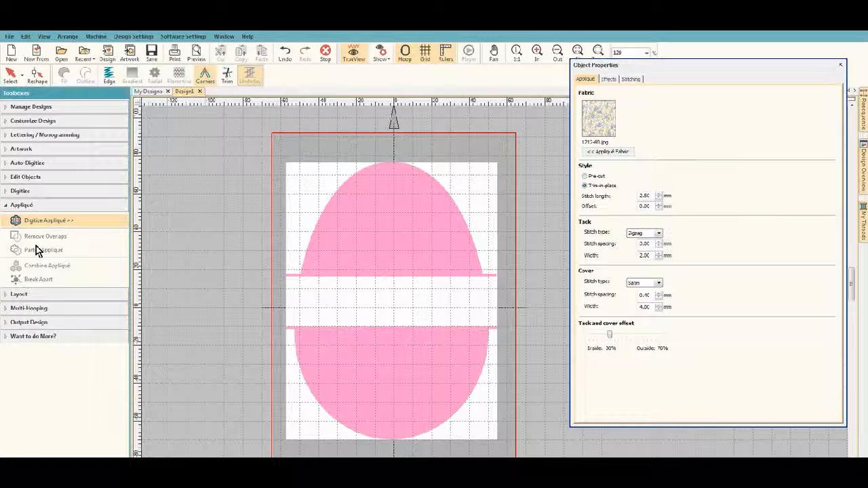
pyautogui.click(302, 276)
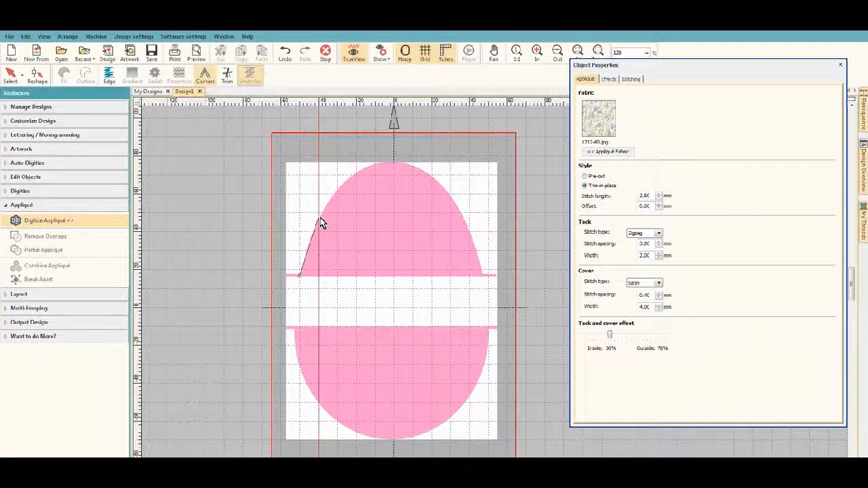
pyautogui.click(318, 217)
pyautogui.click(351, 175)
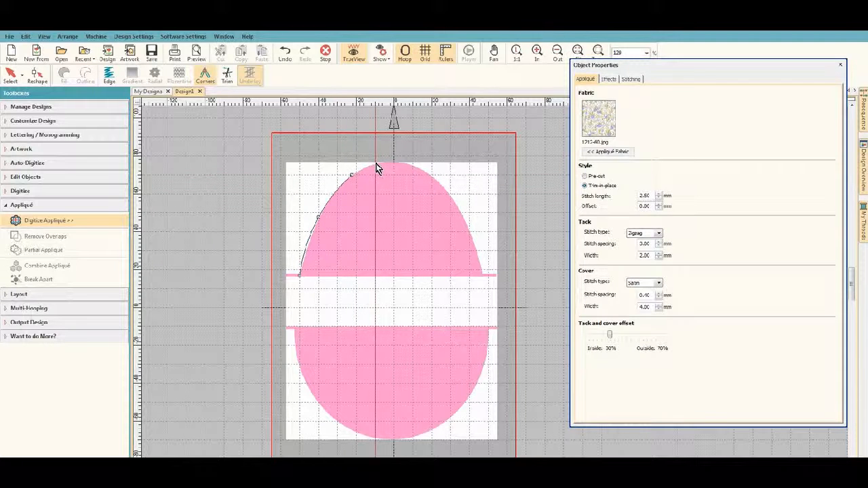
pyautogui.click(376, 166)
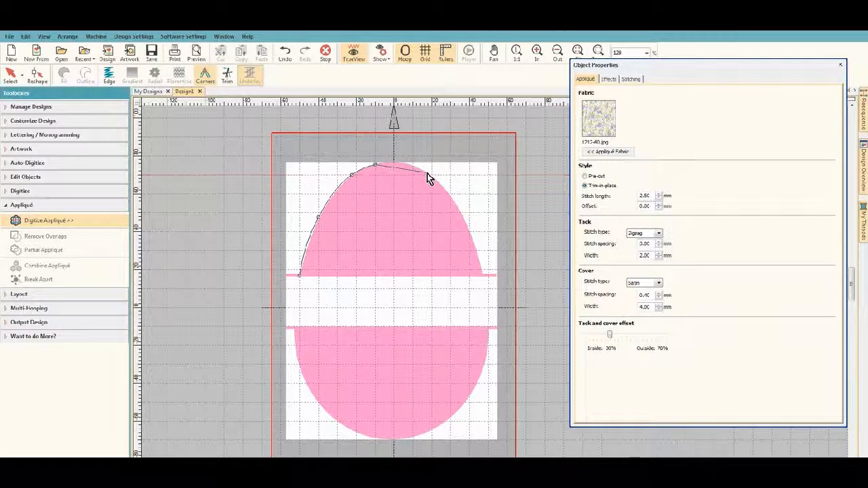
pyautogui.click(427, 174)
pyautogui.click(465, 221)
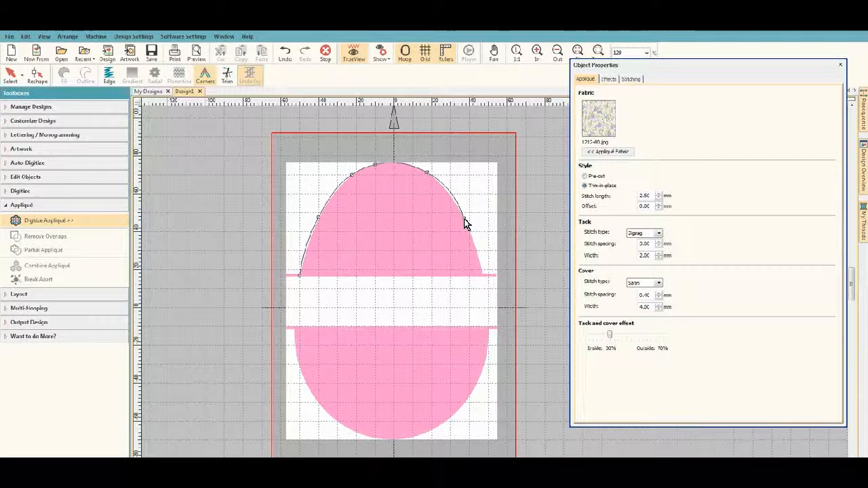
pyautogui.click(482, 276)
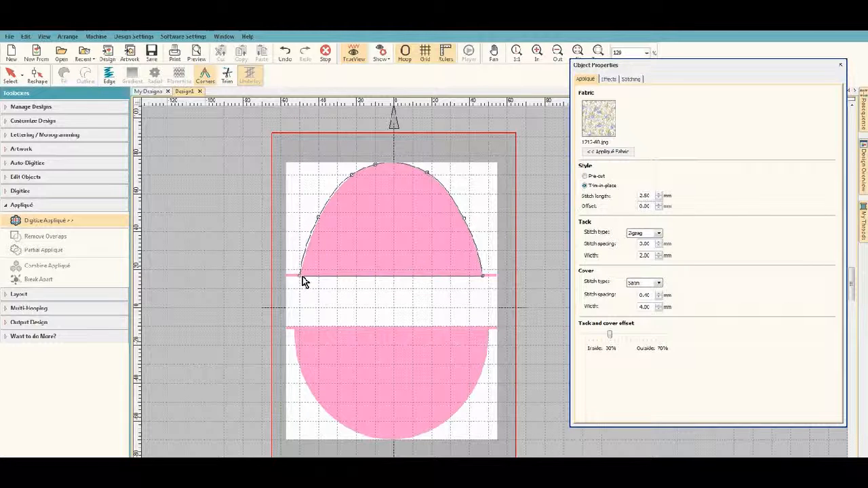
pyautogui.press('Return')
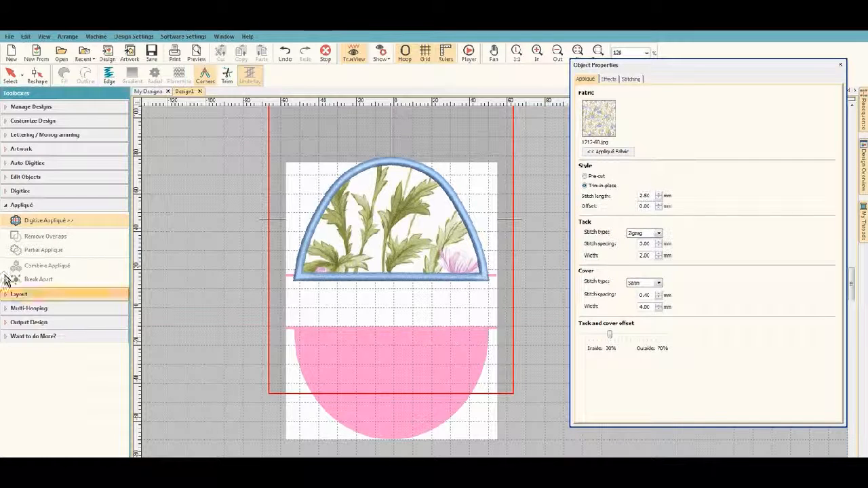
# Step: Digitize a second appliqué around the lower half of the split egg and close the object properties
pyautogui.click(71, 221)
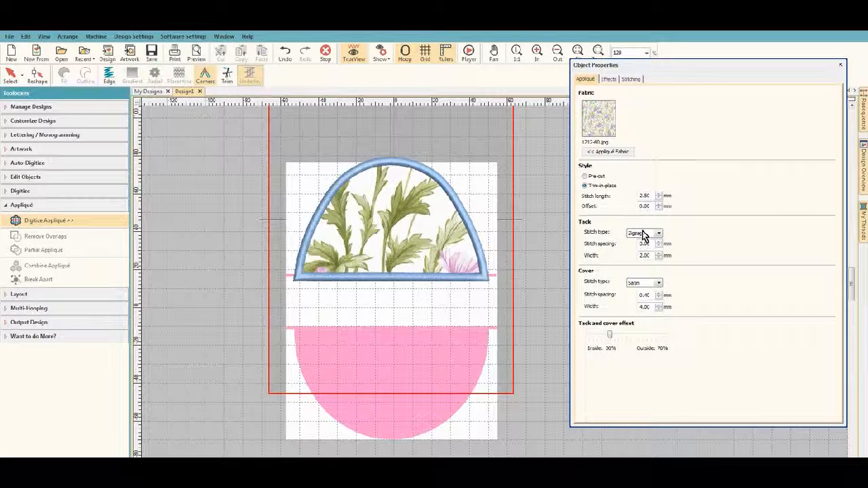
pyautogui.click(840, 65)
pyautogui.click(57, 224)
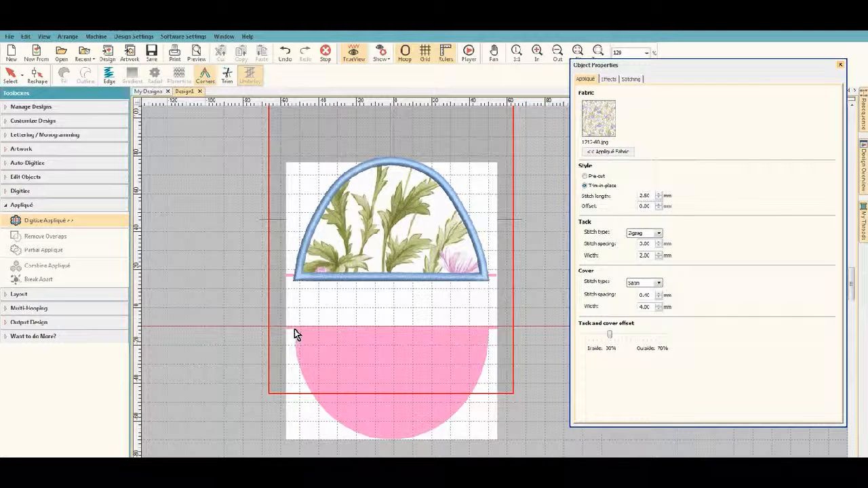
pyautogui.click(295, 329)
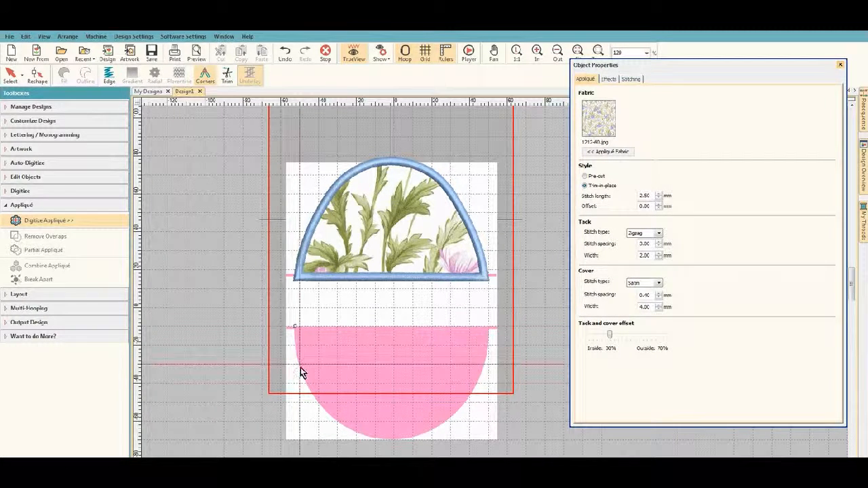
pyautogui.click(298, 364)
pyautogui.click(312, 395)
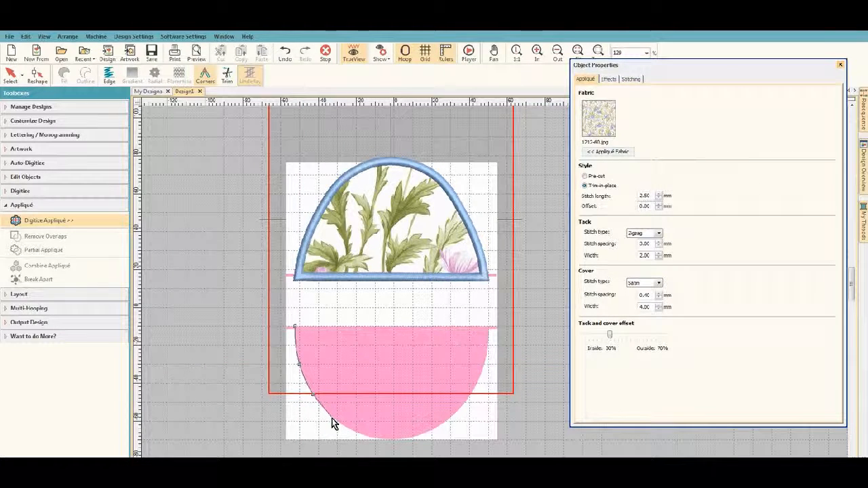
pyautogui.click(363, 434)
pyautogui.click(420, 437)
pyautogui.click(460, 409)
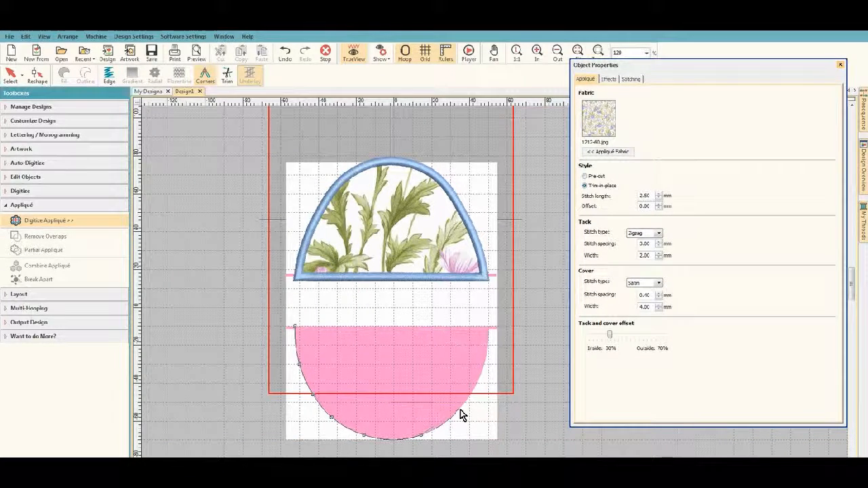
pyautogui.click(482, 370)
pyautogui.click(488, 345)
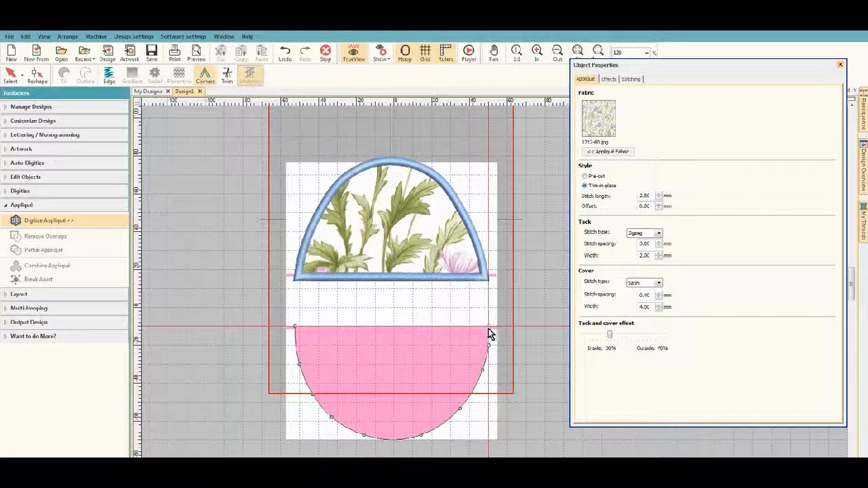
pyautogui.press('Return')
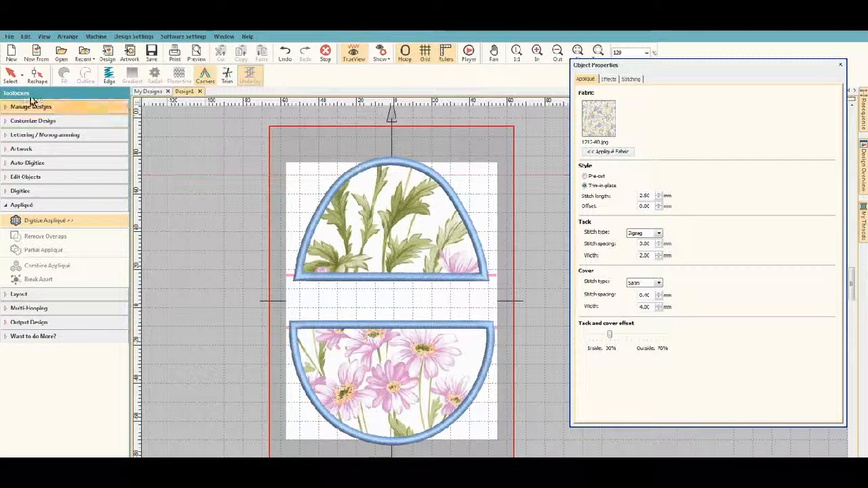
pyautogui.click(840, 69)
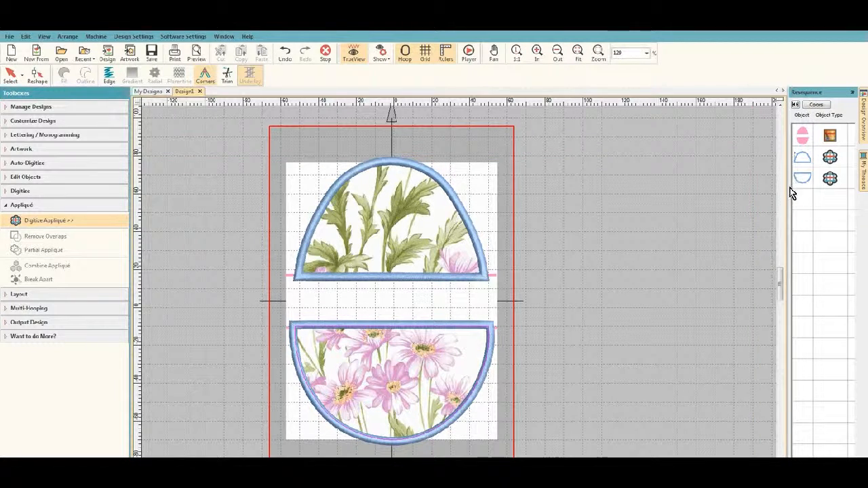
pyautogui.rightClick(803, 135)
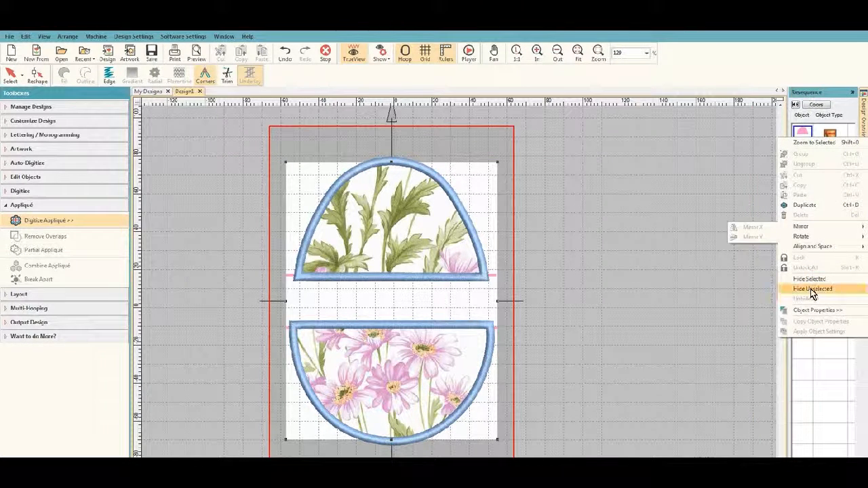
pyautogui.moveTo(813, 224)
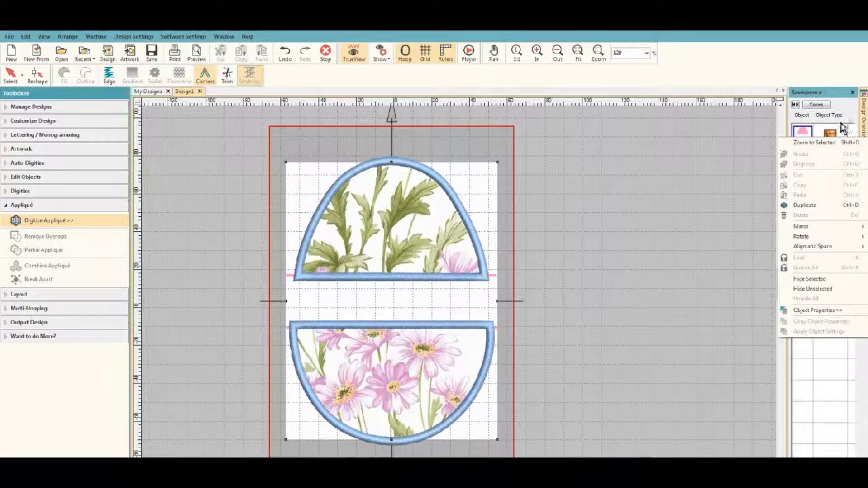
pyautogui.click(802, 137)
pyautogui.rightClick(804, 138)
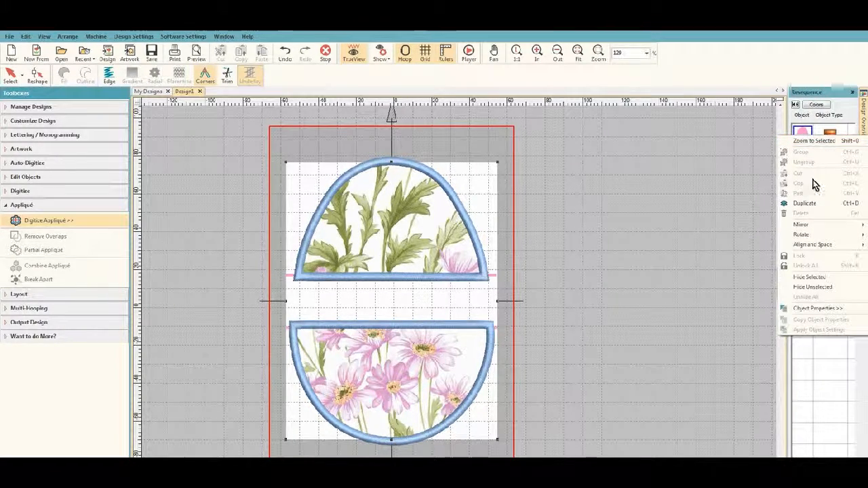
pyautogui.click(837, 134)
# Step: Delete the pink split-egg artwork from the design, keeping the two appliqué halves
pyautogui.click(808, 138)
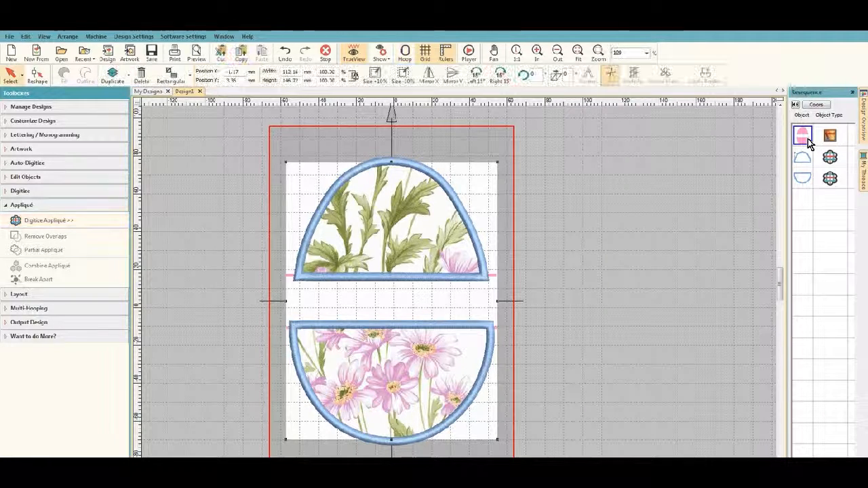
pyautogui.rightClick(807, 138)
pyautogui.click(801, 217)
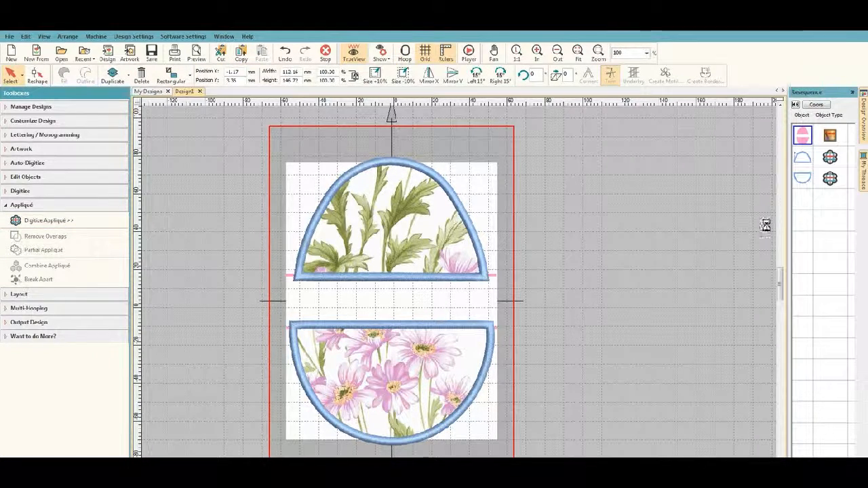
pyautogui.scroll(-1, 513, 228)
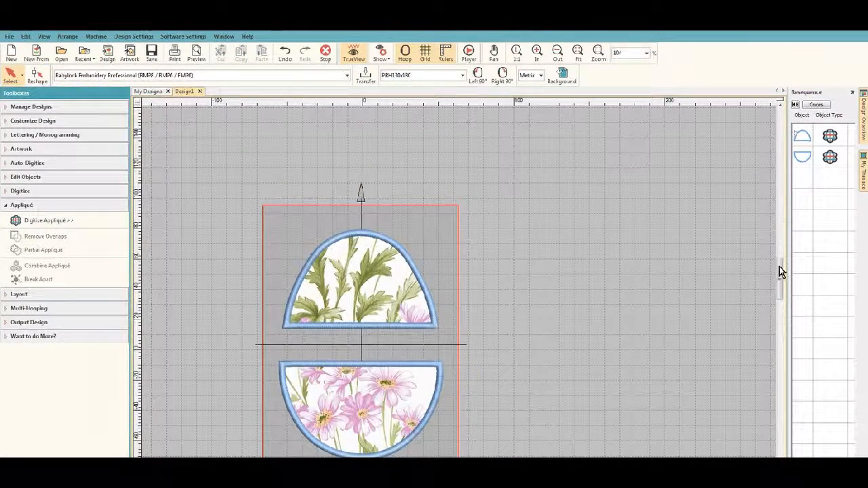
pyautogui.click(781, 290)
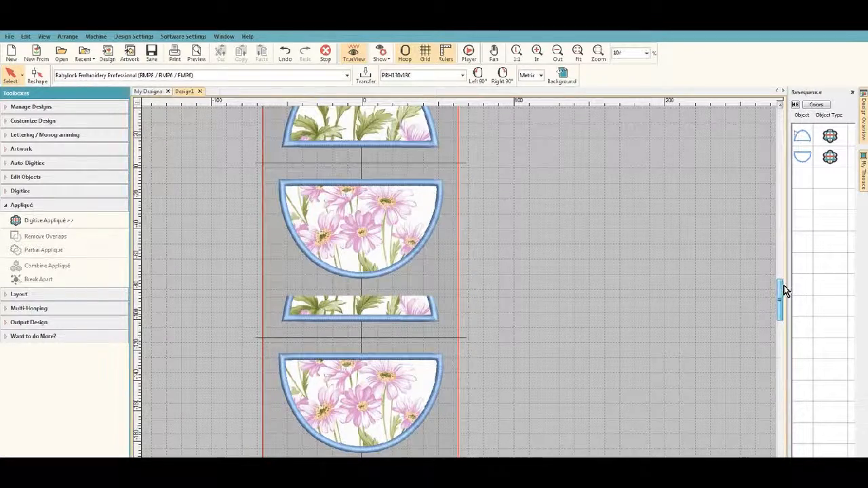
pyautogui.moveTo(783, 287); pyautogui.dragTo(788, 273)
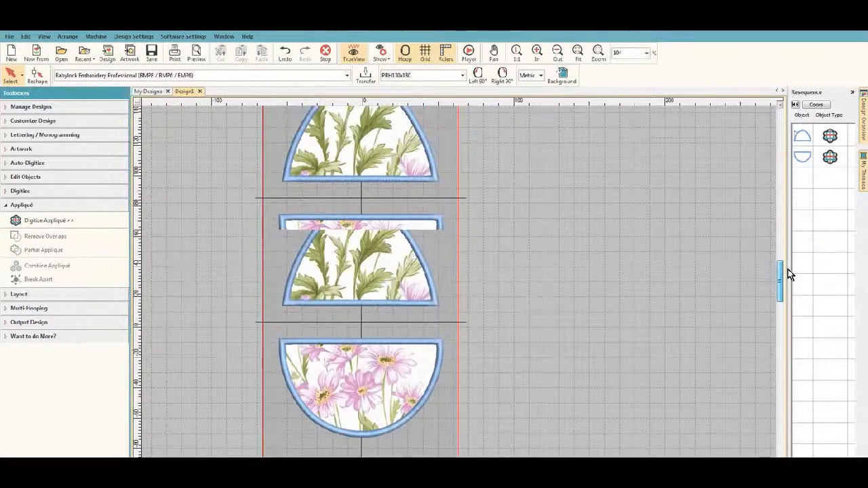